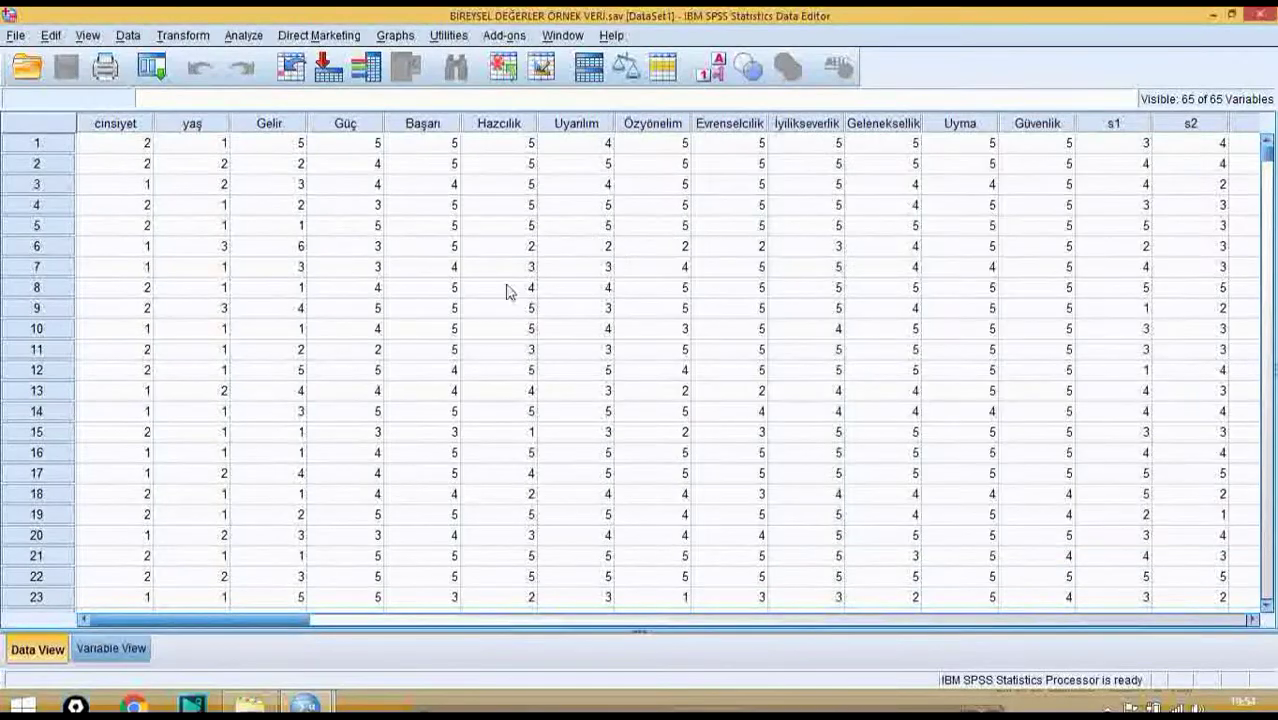
Start a Reliability Analysis on the survey dataset
{"action": "left_click_drag", "start_coordinate": [265, 620], "coordinate": [198, 614]}
{"action": "left_click_drag", "start_coordinate": [270, 622], "coordinate": [205, 624]}
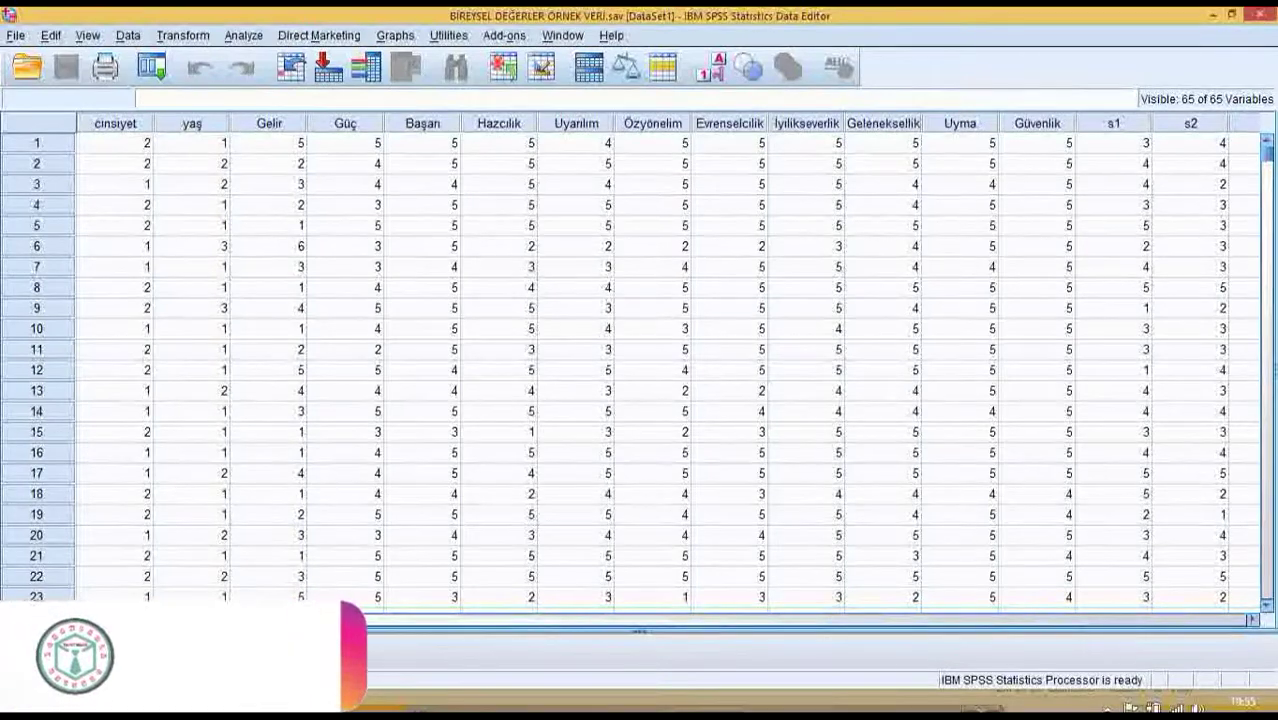
{"action": "scroll", "coordinate": [240, 595], "scroll_direction": "right", "scroll_amount": 1}
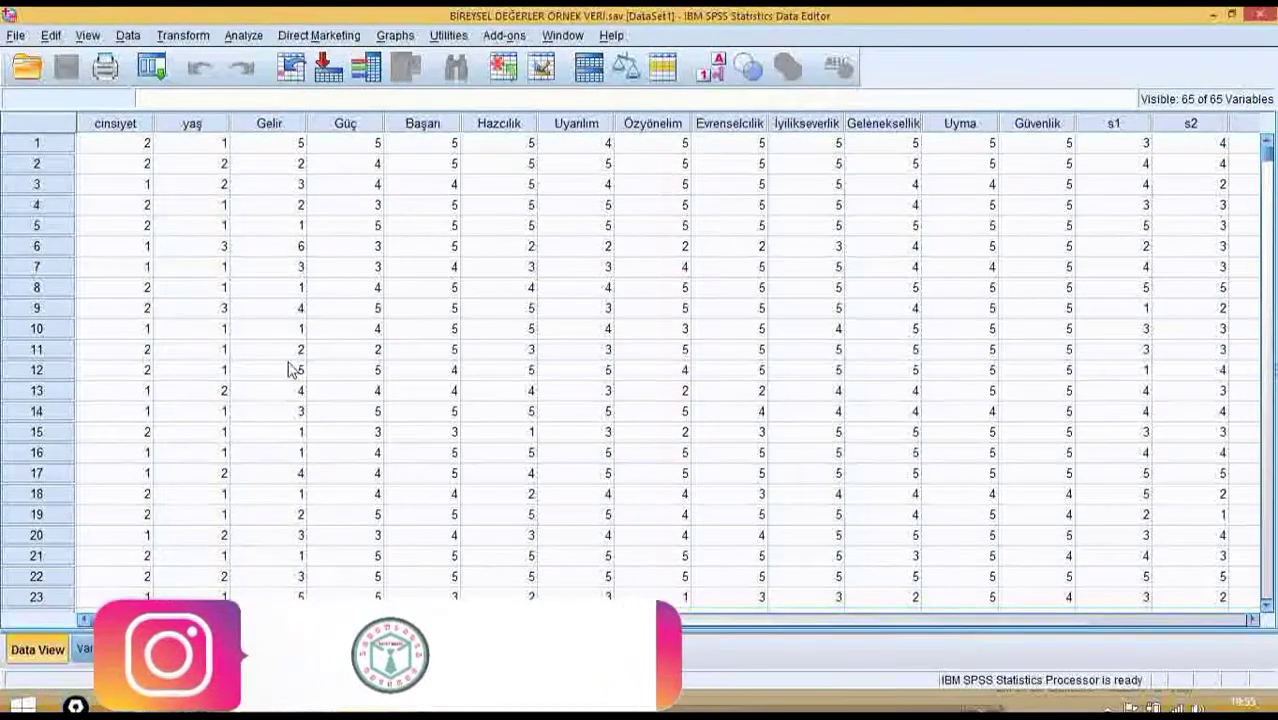
{"action": "scroll", "coordinate": [666, 360], "scroll_direction": "right", "scroll_amount": 1}
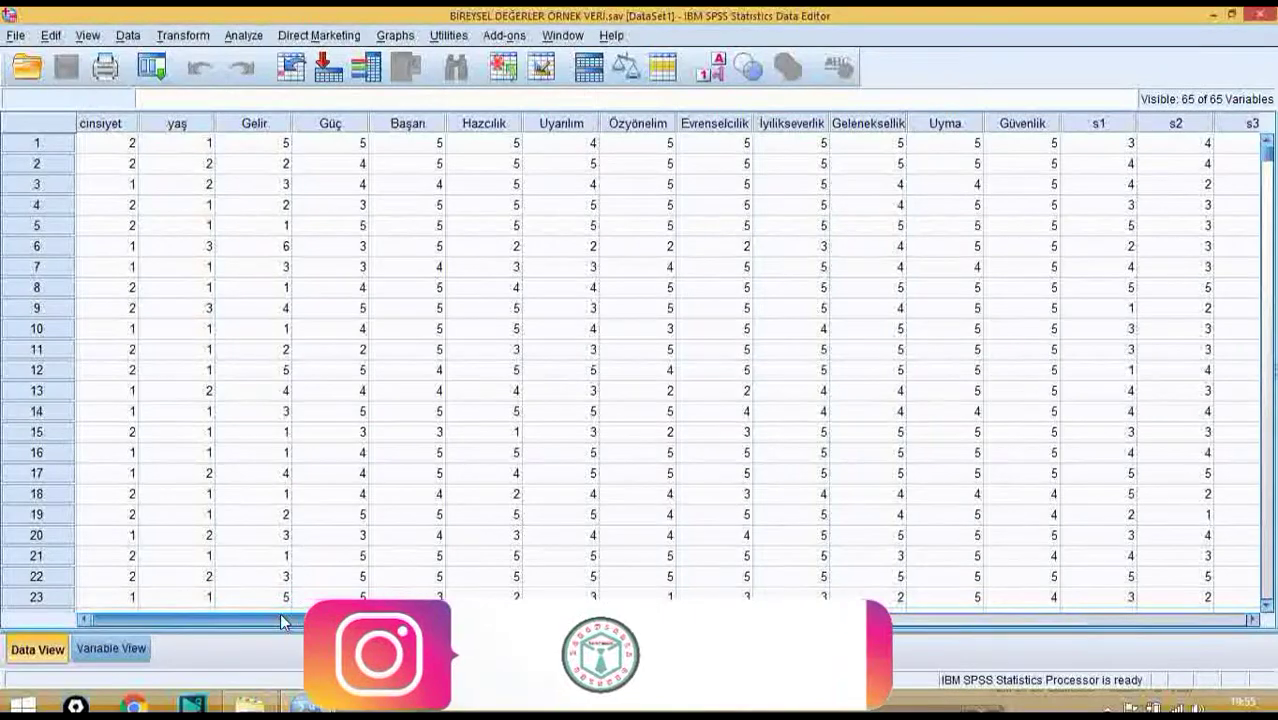
{"action": "scroll", "coordinate": [666, 360], "scroll_direction": "right", "scroll_amount": 10}
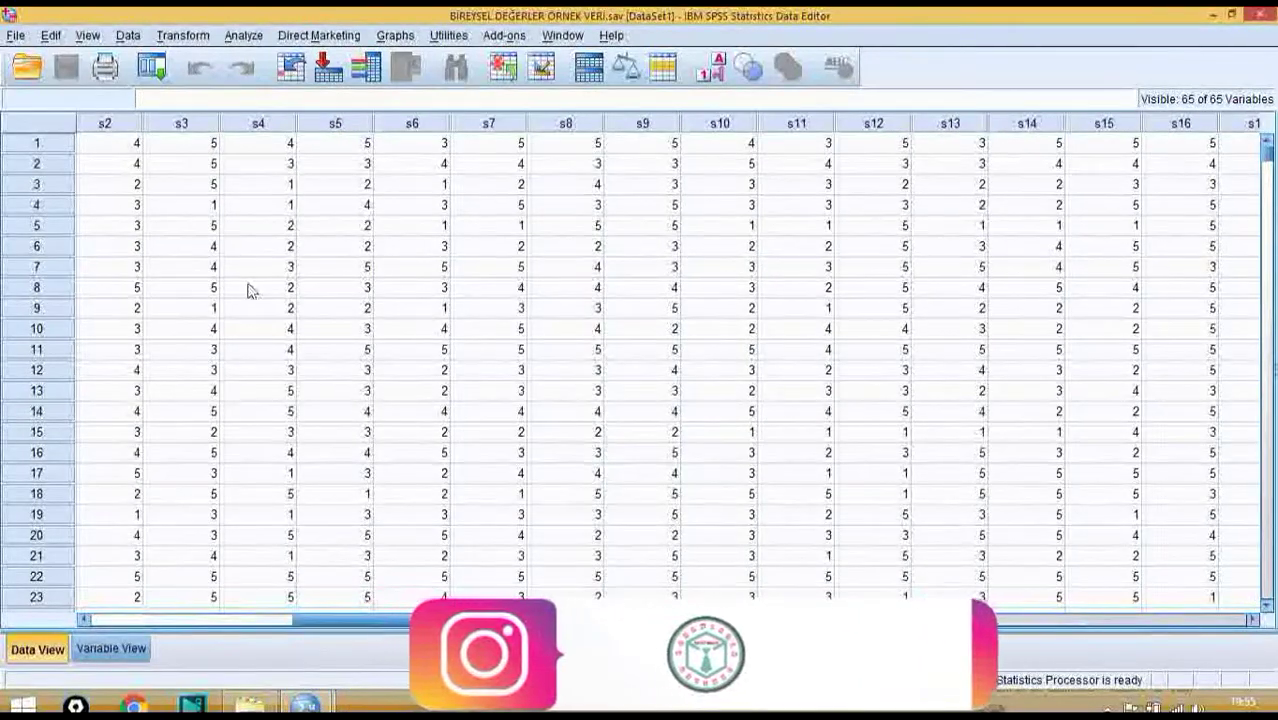
{"action": "left_click", "coordinate": [244, 36]}
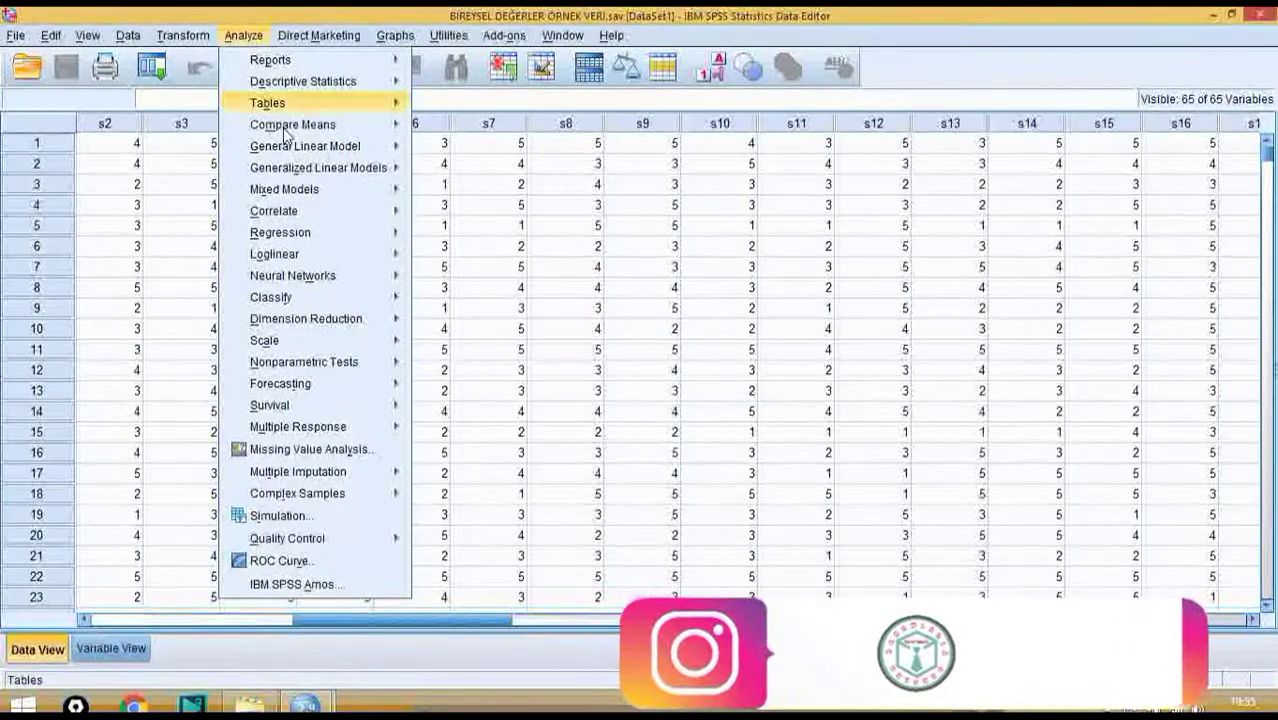
{"action": "mouse_move", "coordinate": [341, 344]}
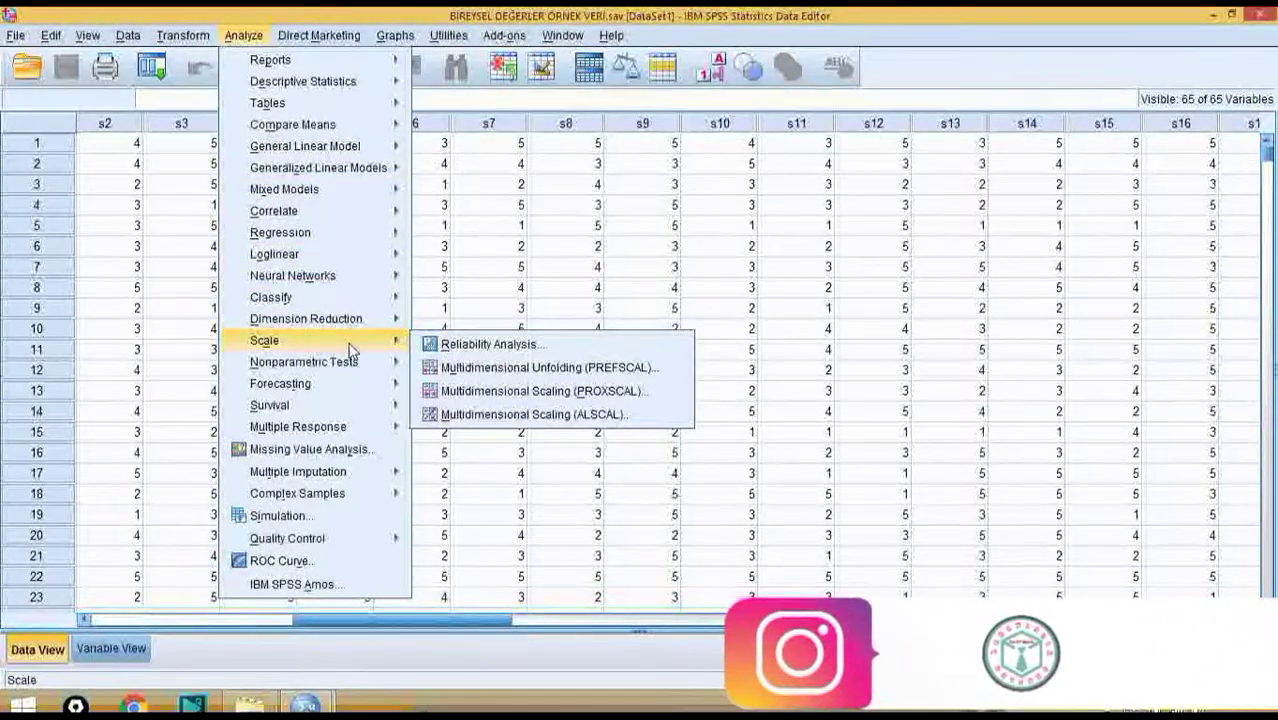
{"action": "left_click", "coordinate": [487, 345]}
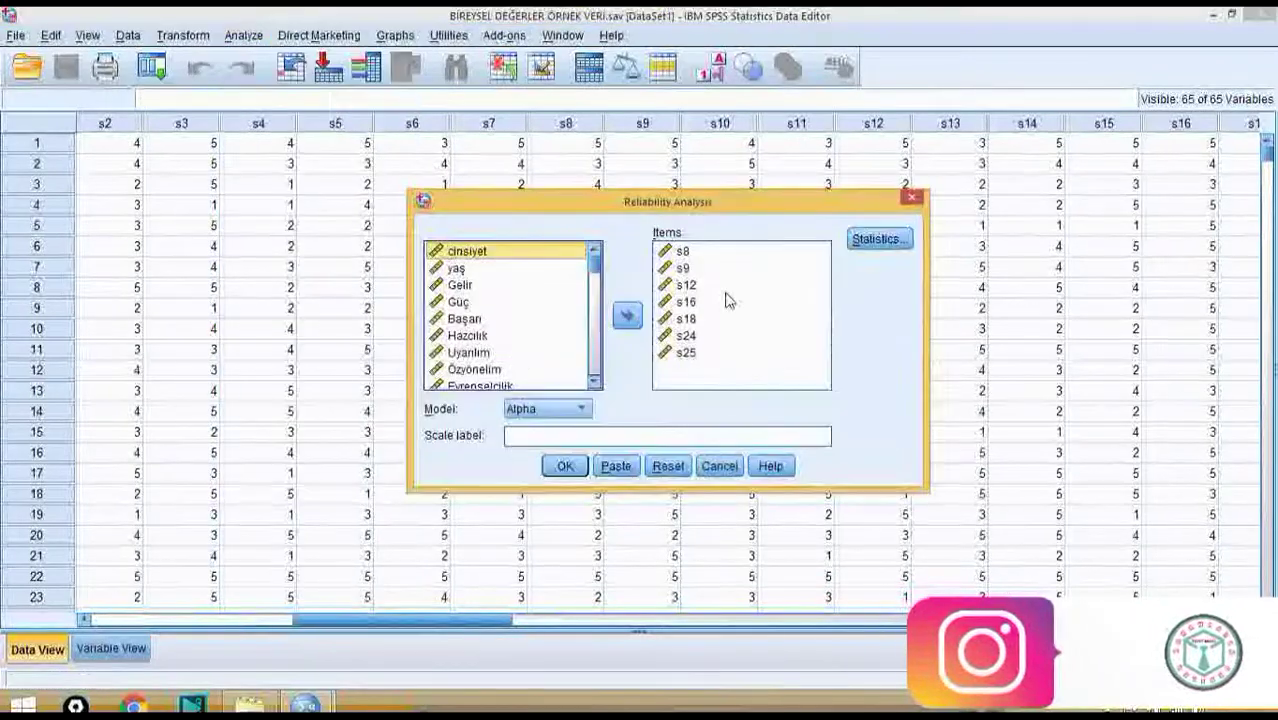
Remove all variables from the reliability analysis items so the item set is empty
{"action": "left_click", "coordinate": [686, 352]}
{"action": "key", "text": "ctrl+a"}
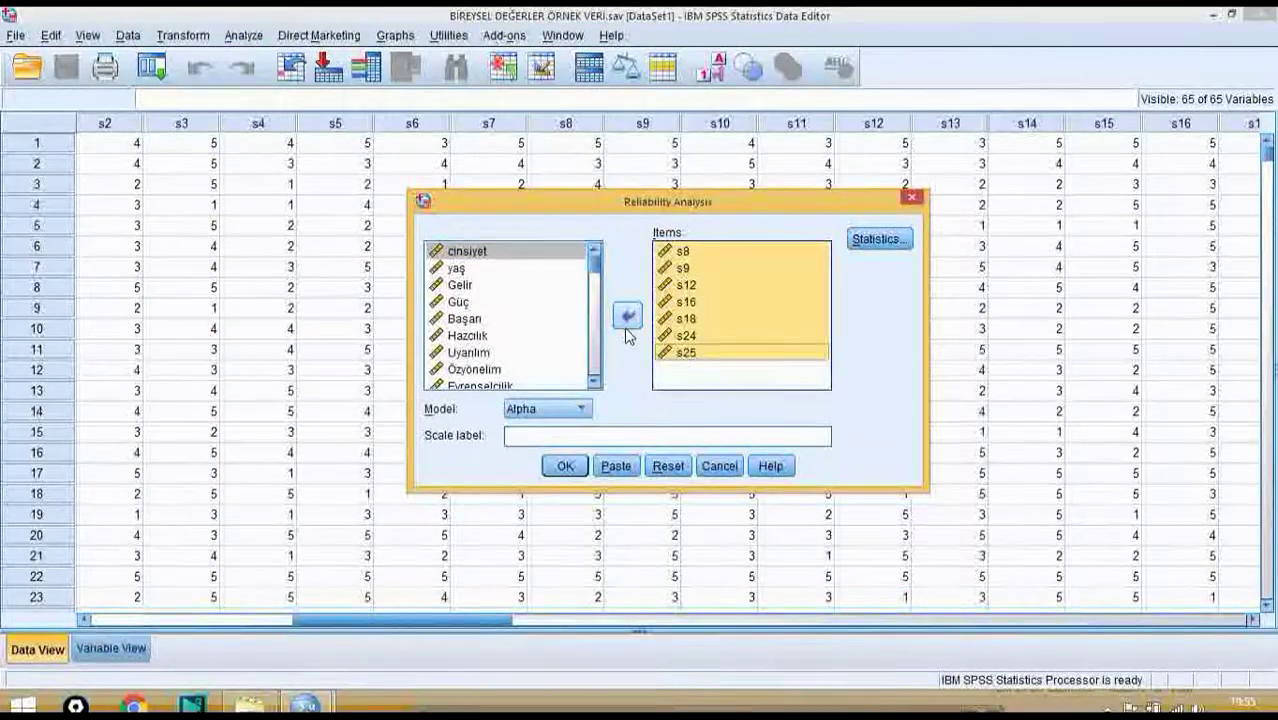
{"action": "left_click", "coordinate": [627, 316]}
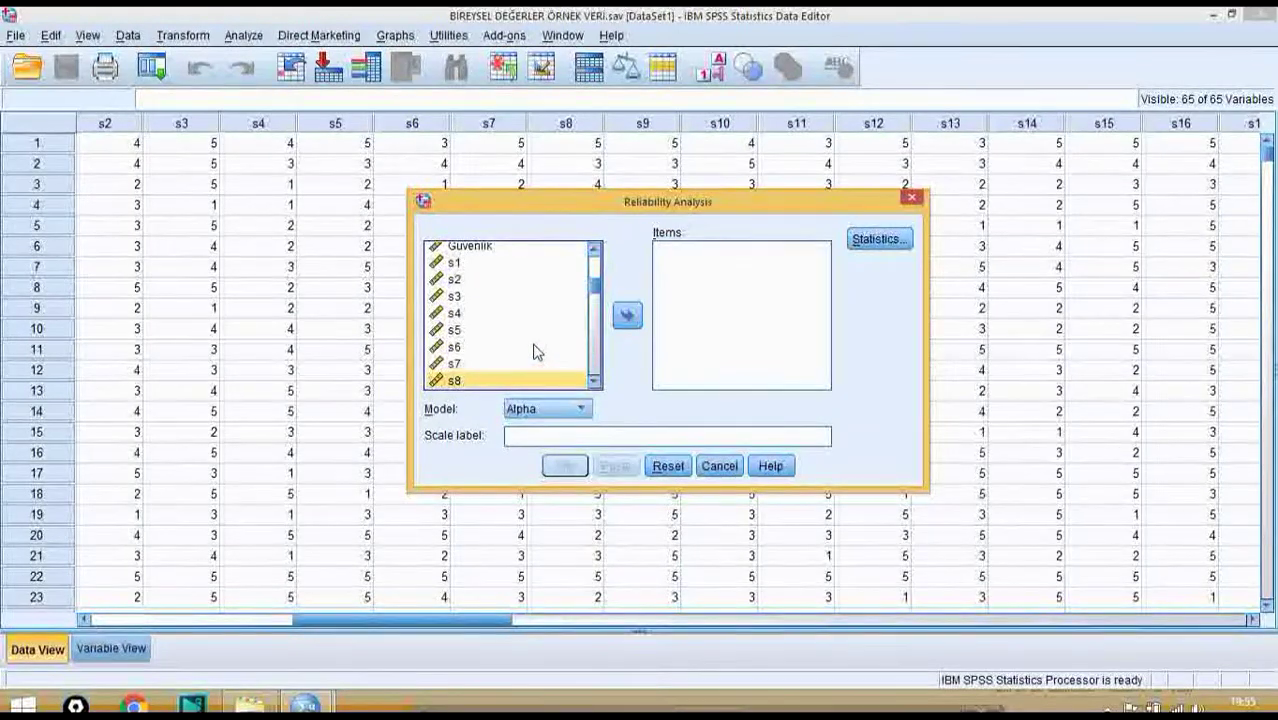
Add the variables s8, s9, s12, s16, s18, s24 and s25 as the items of the reliability analysis
{"action": "scroll", "coordinate": [594, 383], "scroll_direction": "down", "scroll_amount": 5}
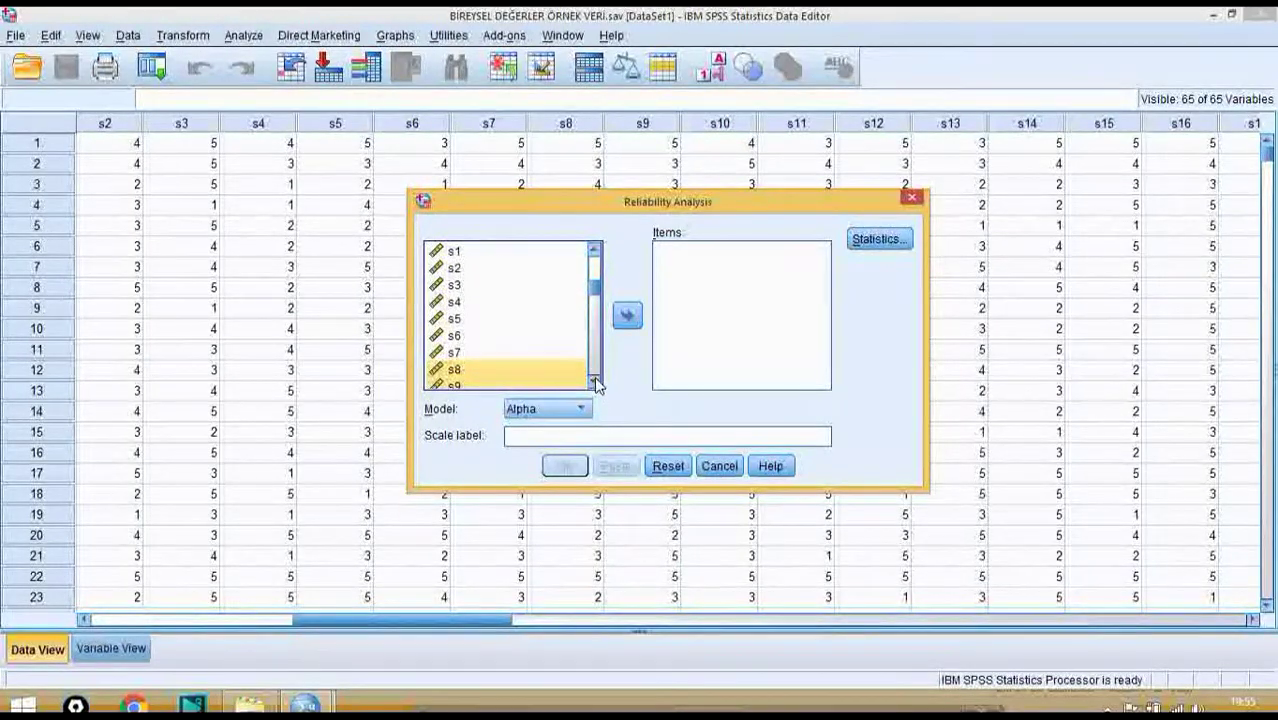
{"action": "left_click", "coordinate": [594, 382]}
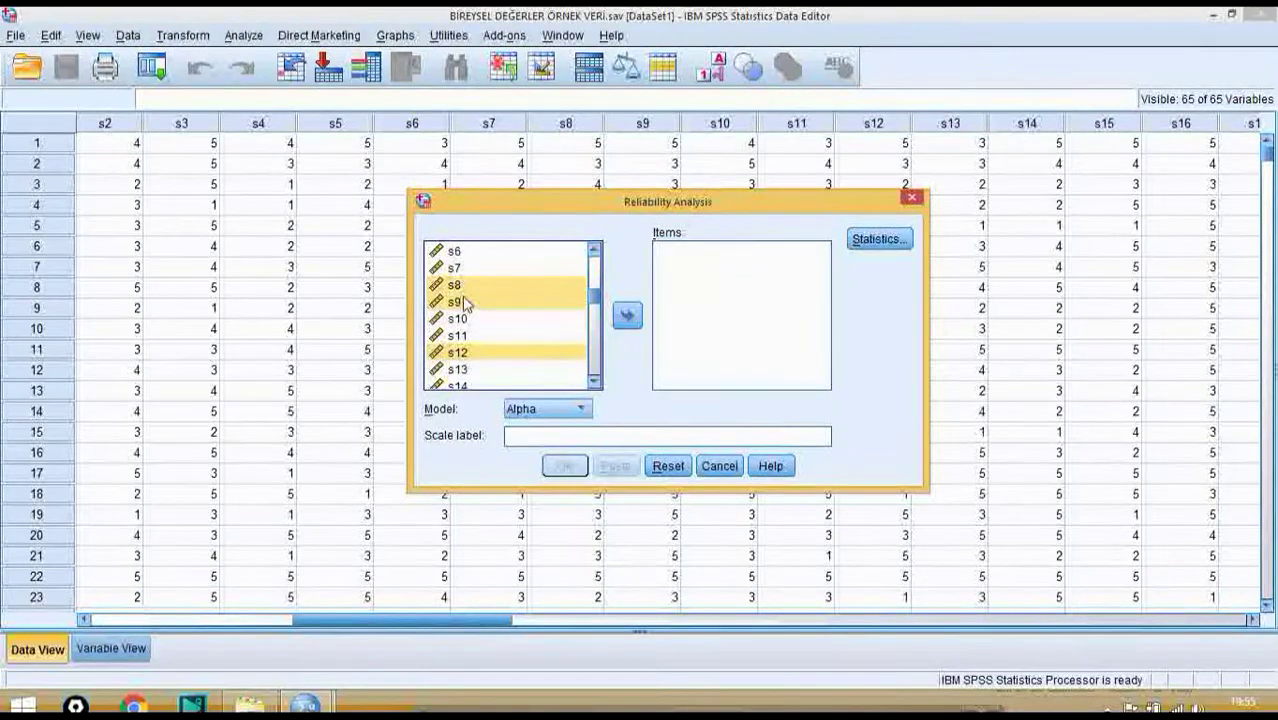
{"action": "left_click", "coordinate": [594, 384]}
{"action": "triple_click", "coordinate": [594, 384]}
{"action": "left_click", "coordinate": [594, 384]}
{"action": "double_click", "coordinate": [594, 384]}
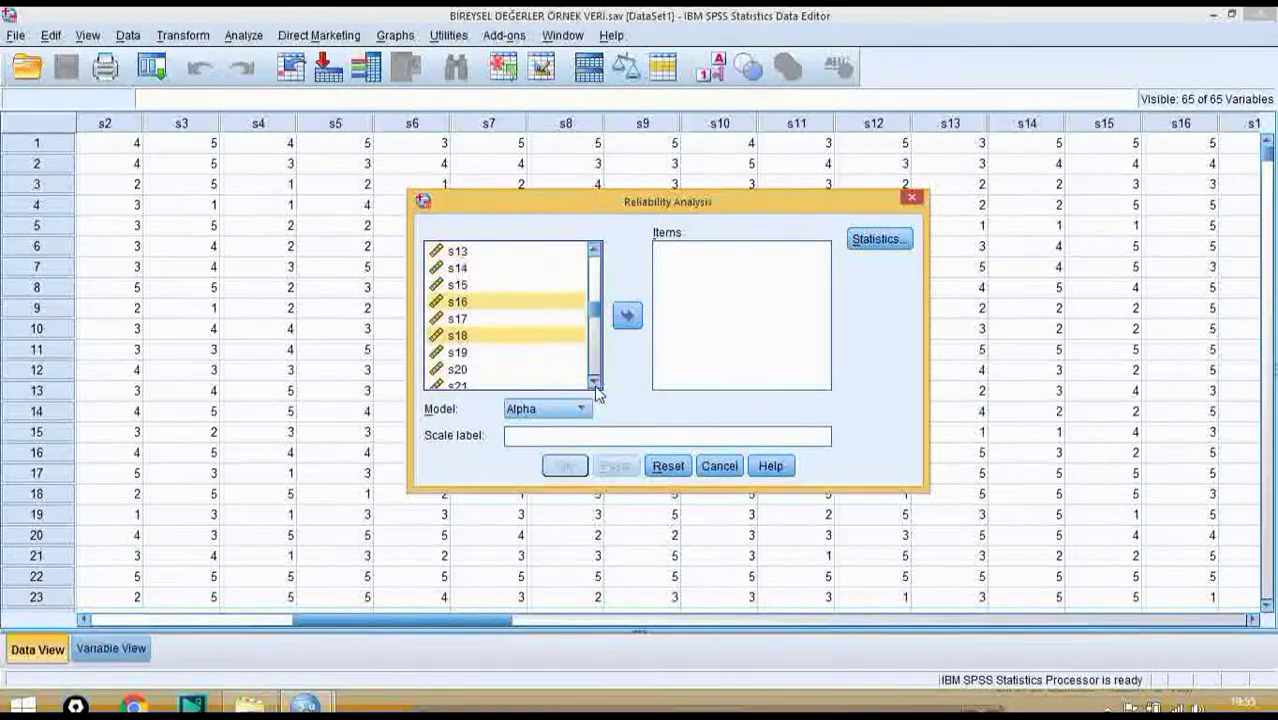
{"action": "left_click", "coordinate": [594, 384]}
{"action": "left_click", "coordinate": [594, 384]}
{"action": "double_click", "coordinate": [594, 384]}
{"action": "double_click", "coordinate": [594, 384]}
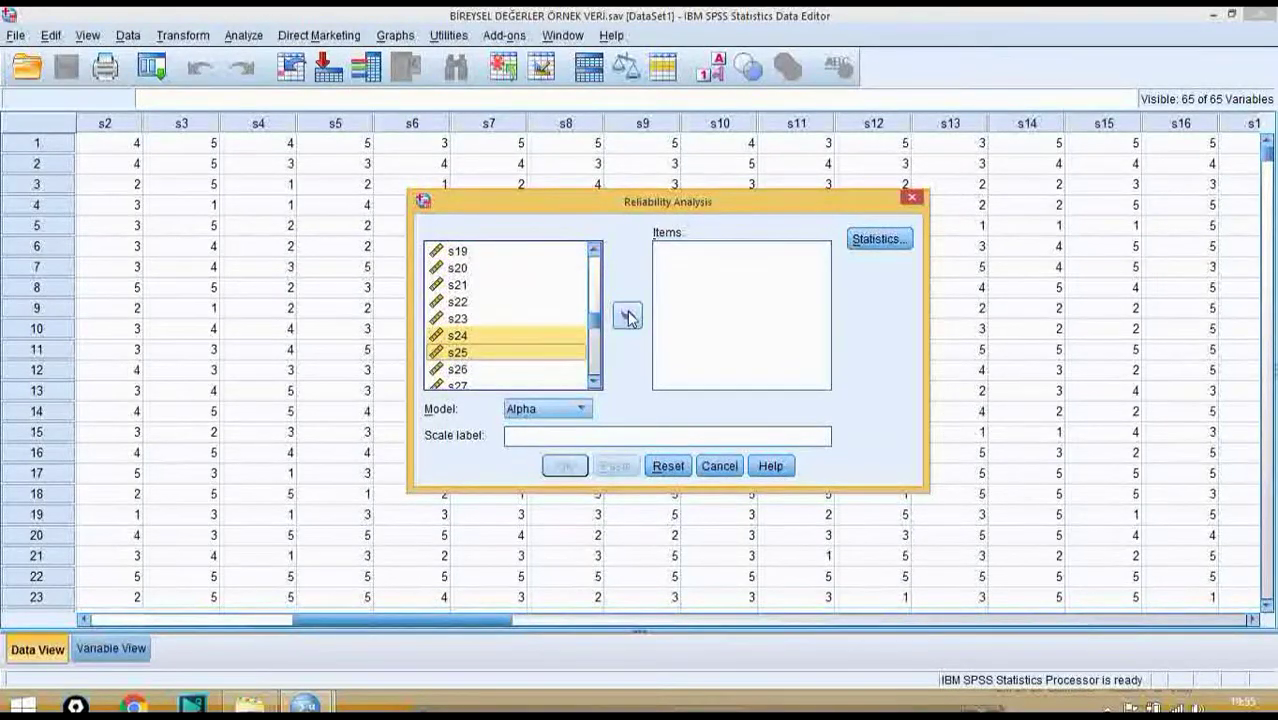
{"action": "left_click", "coordinate": [627, 316]}
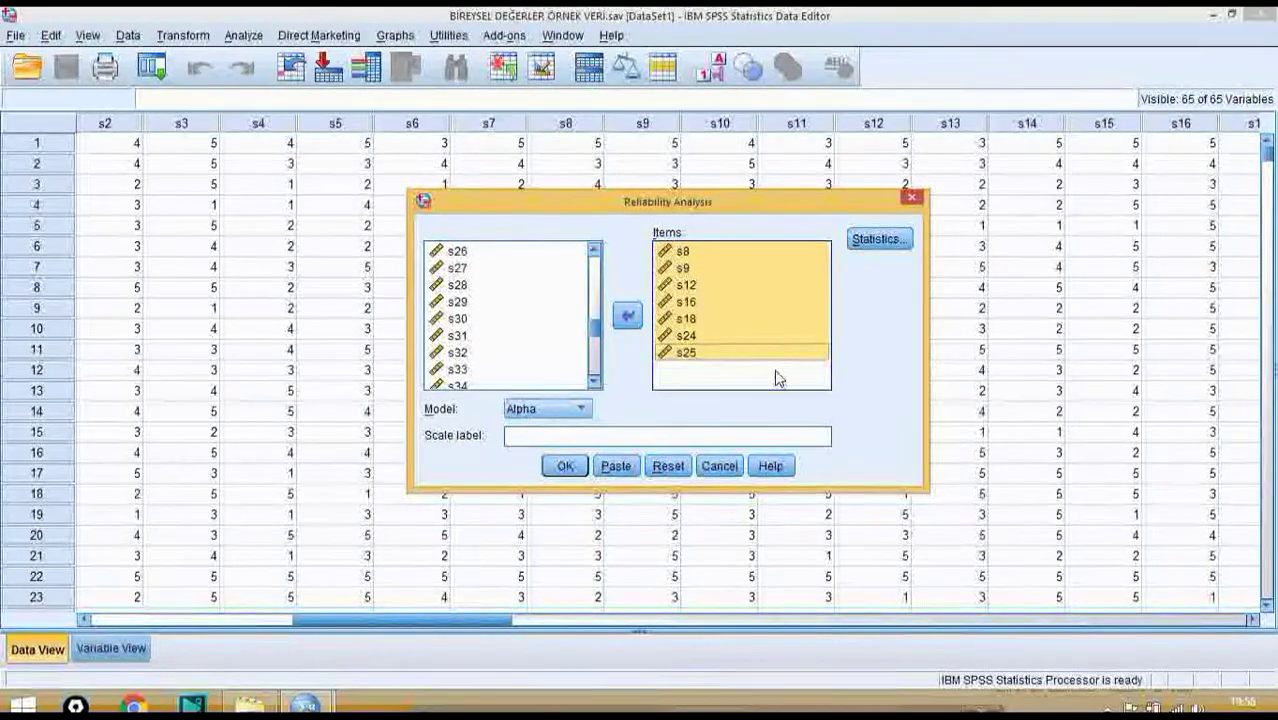
In the reliability statistics options, have descriptives for Item, Scale and Scale if item deleted enabled
{"action": "left_click", "coordinate": [873, 243]}
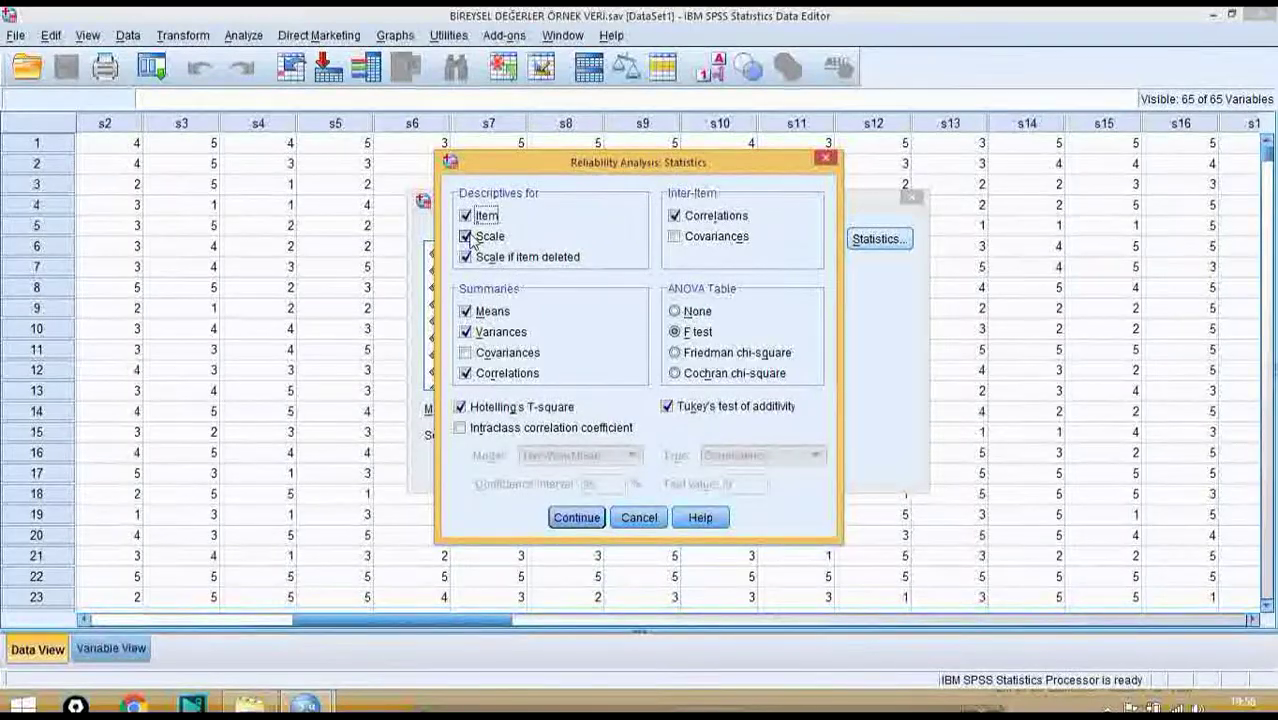
{"action": "left_click", "coordinate": [465, 215]}
{"action": "left_click", "coordinate": [465, 236]}
{"action": "left_click", "coordinate": [465, 215]}
{"action": "left_click", "coordinate": [465, 237]}
{"action": "left_click", "coordinate": [466, 257]}
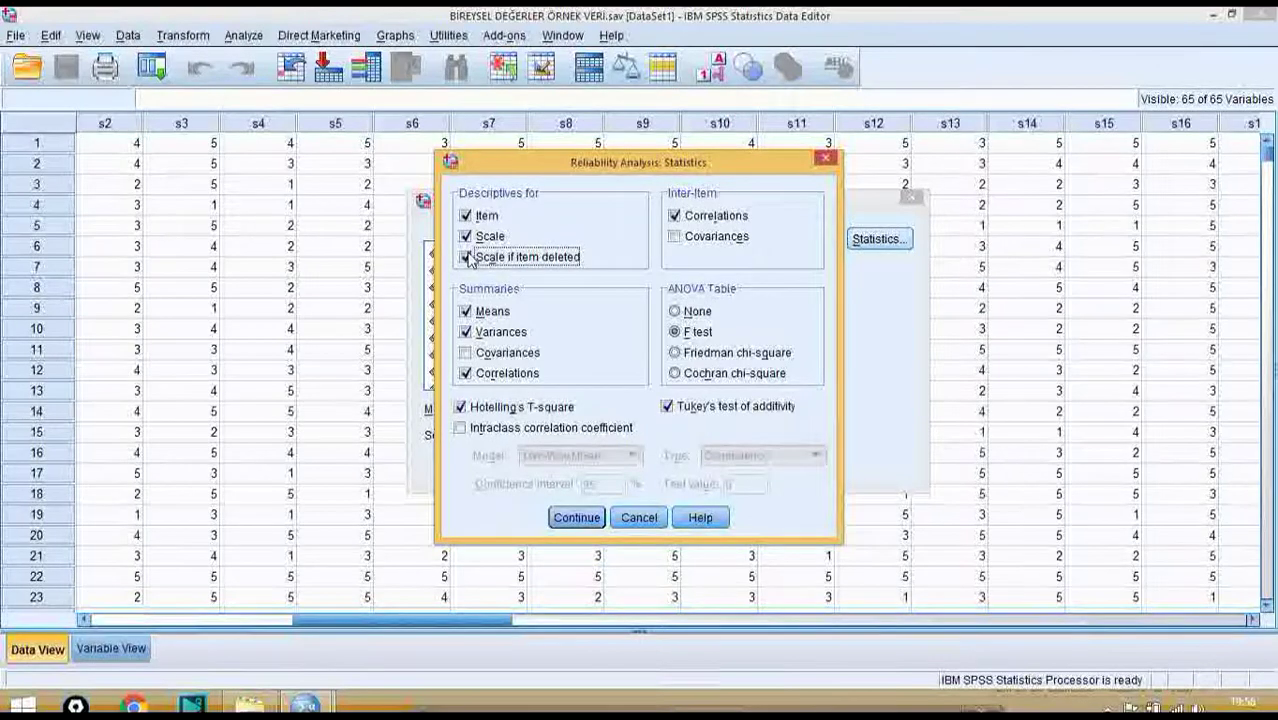
Have the Means, Variances and Correlations summaries enabled, leaving Covariances off
{"action": "left_click", "coordinate": [466, 312]}
{"action": "left_click", "coordinate": [466, 332]}
{"action": "left_click", "coordinate": [466, 312]}
{"action": "left_click", "coordinate": [466, 332]}
{"action": "left_click", "coordinate": [466, 373]}
{"action": "left_click", "coordinate": [466, 374]}
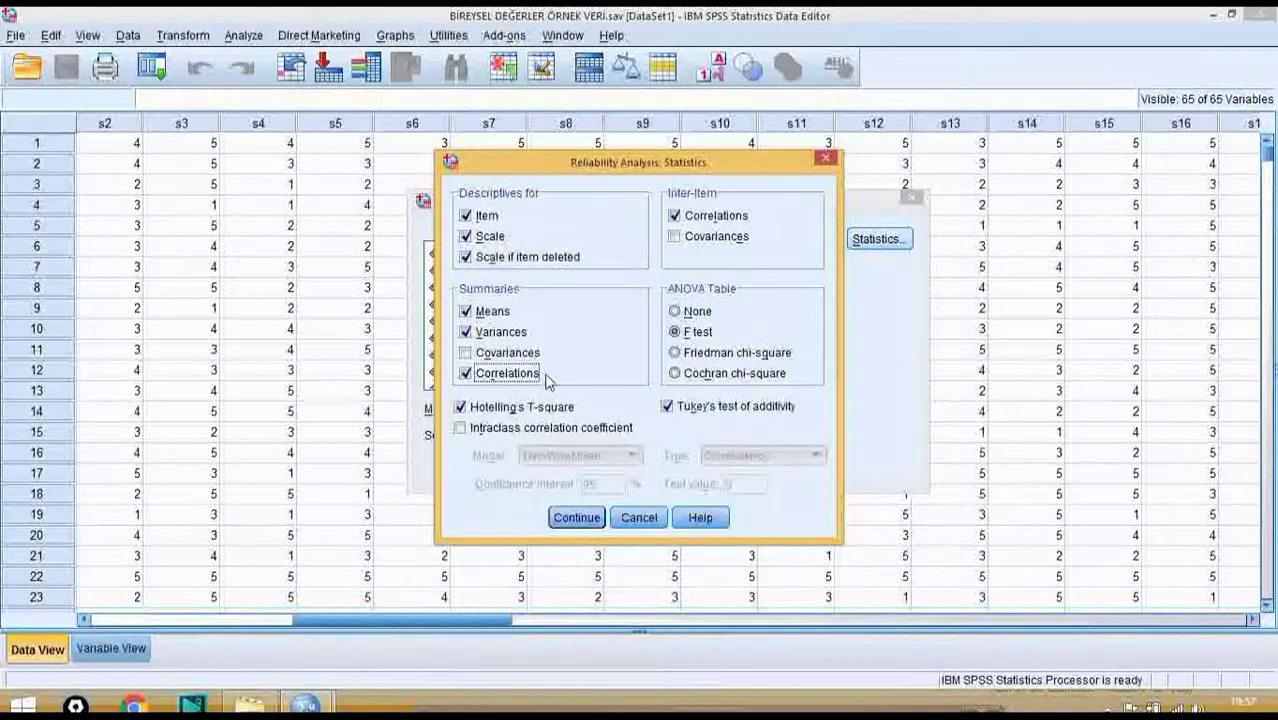
Have Hotelling's T-square and Tukey's test of additivity enabled for the reliability analysis
{"action": "left_click", "coordinate": [461, 409]}
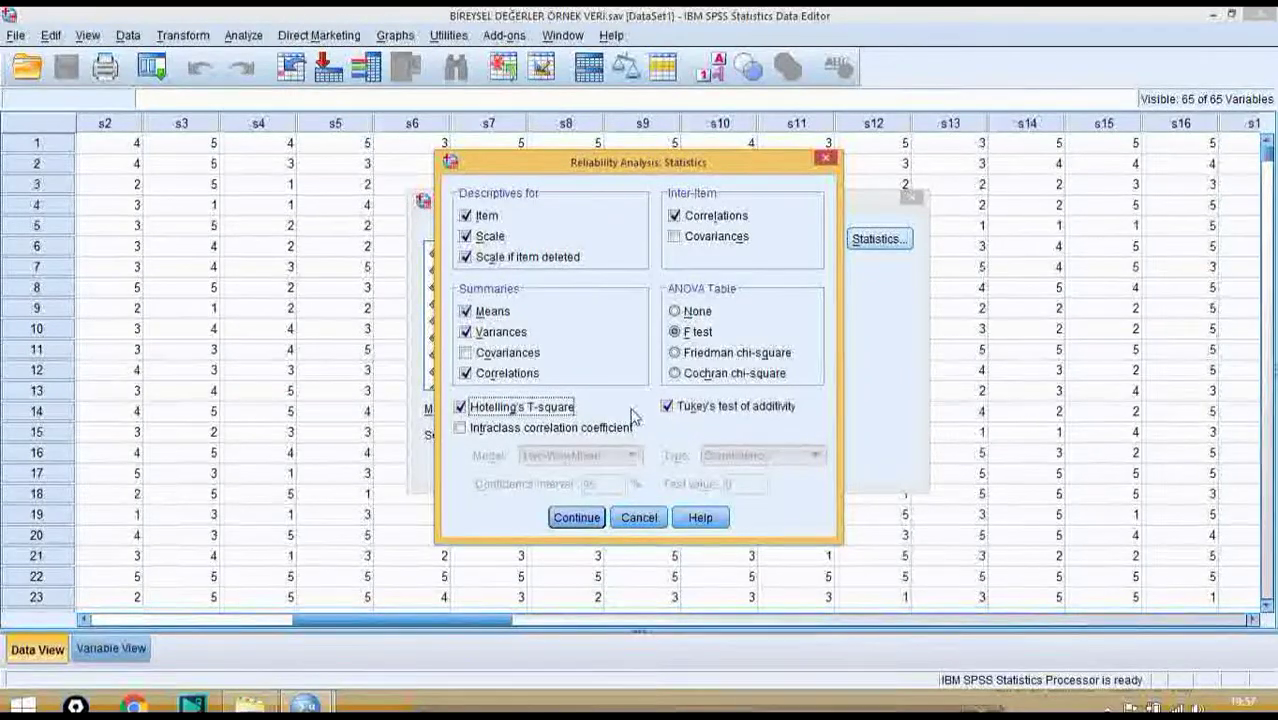
{"action": "left_click", "coordinate": [667, 407]}
{"action": "left_click", "coordinate": [667, 407]}
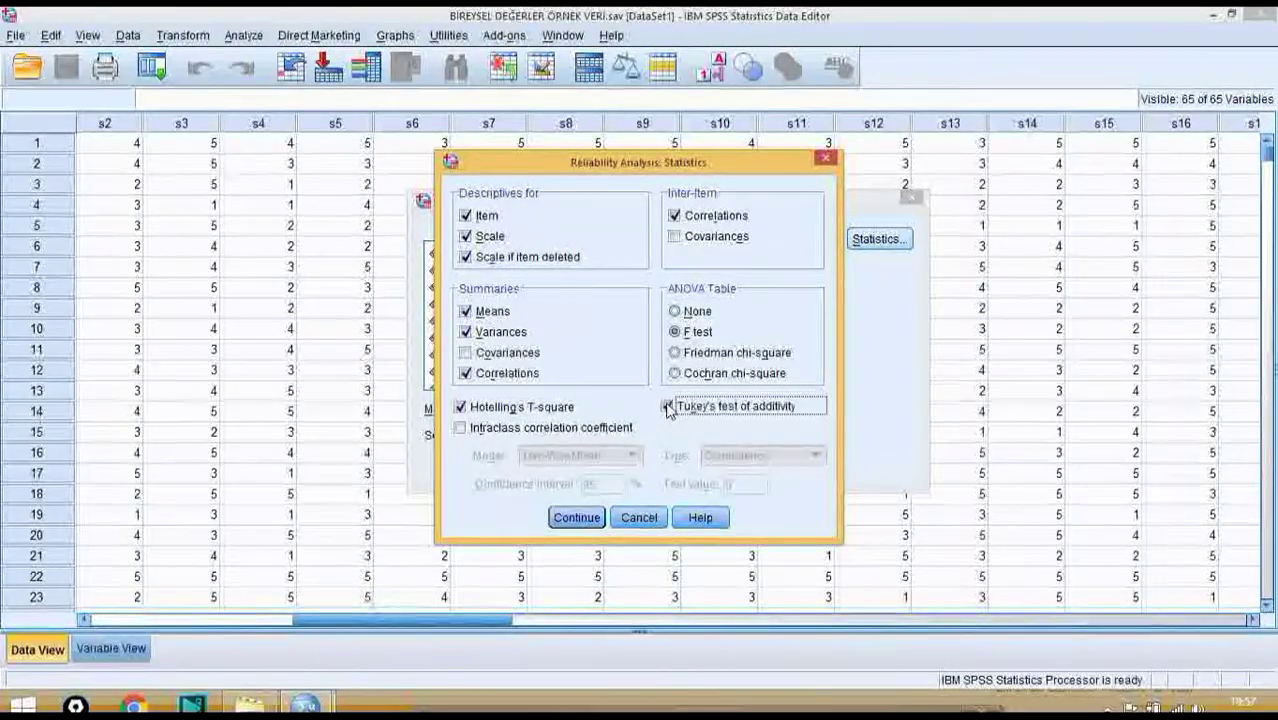